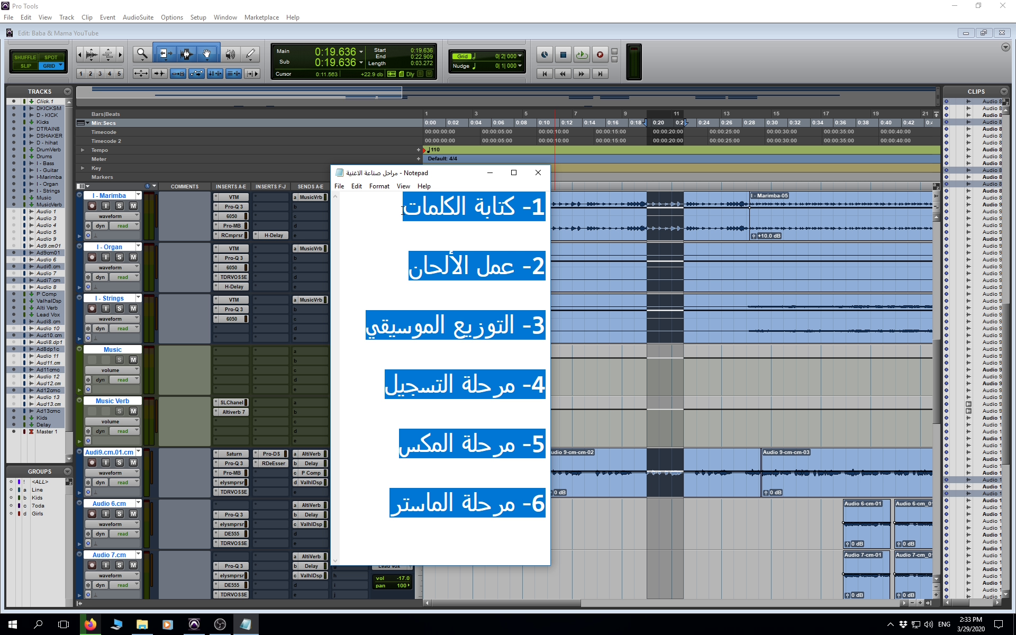
Minimize the Notepad list and audition the lead vocal track Audi9.cm.01.cm in solo, clearing its solo when done
{"action": "left_click", "coordinate": [488, 173]}
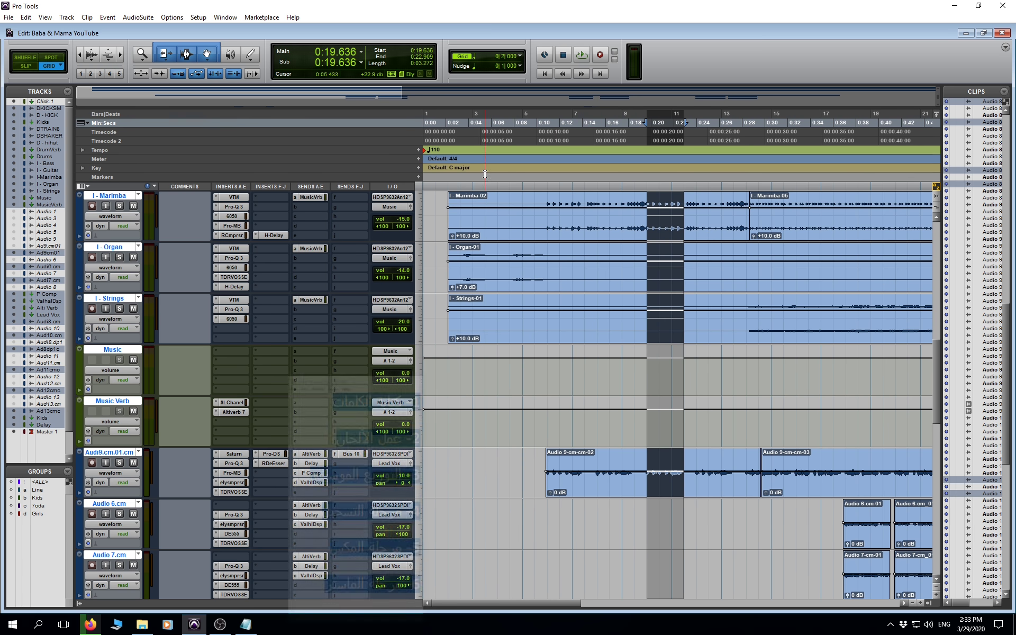
{"action": "left_click", "coordinate": [120, 461]}
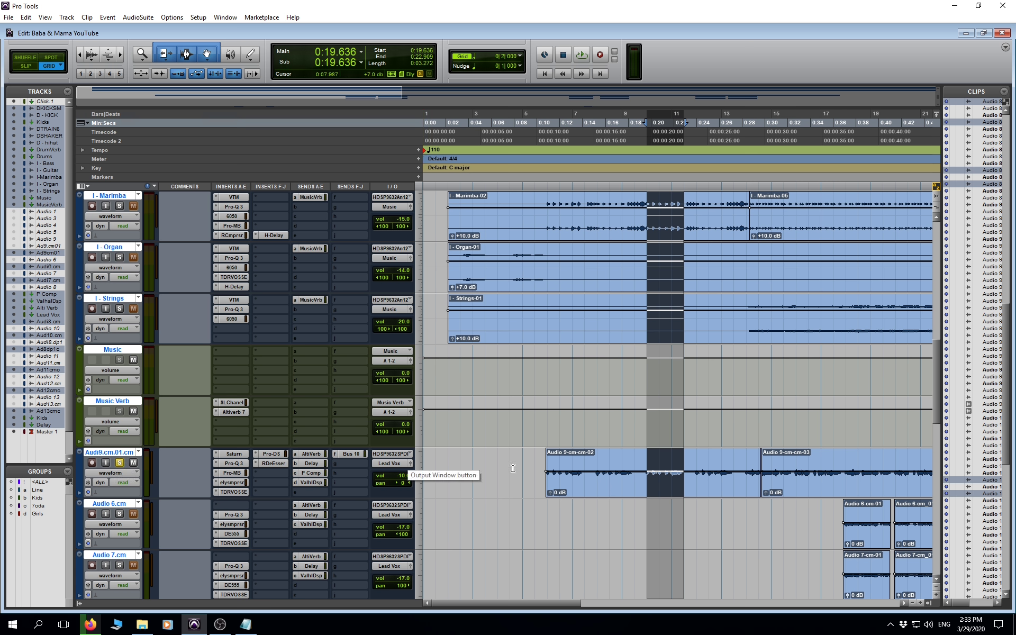
{"action": "key", "text": "space"}
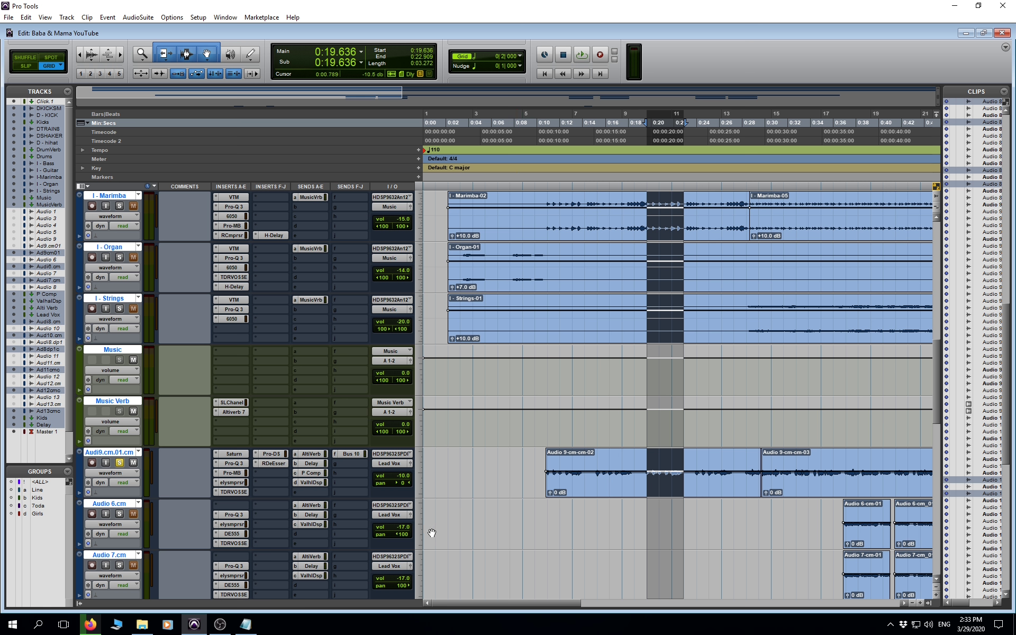
{"action": "left_click", "coordinate": [120, 462]}
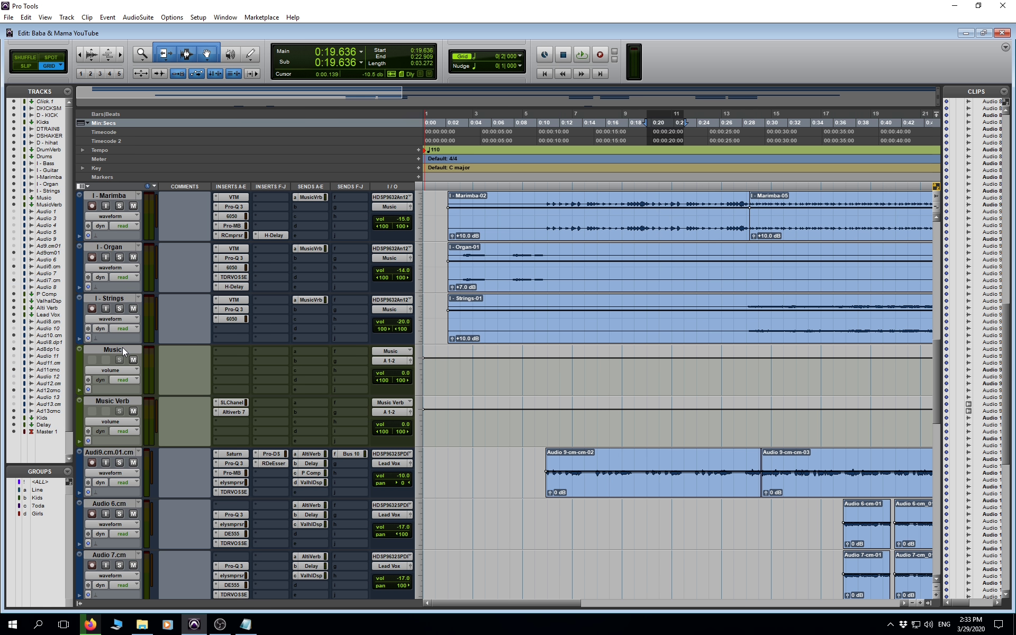
Solo the drum and instrument tracks down to Music and play back the selected range
{"action": "scroll", "coordinate": [122, 347], "scroll_direction": "up", "scroll_amount": 10}
{"action": "key", "text": "space"}
{"action": "scroll", "coordinate": [533, 353], "scroll_direction": "down", "scroll_amount": 8}
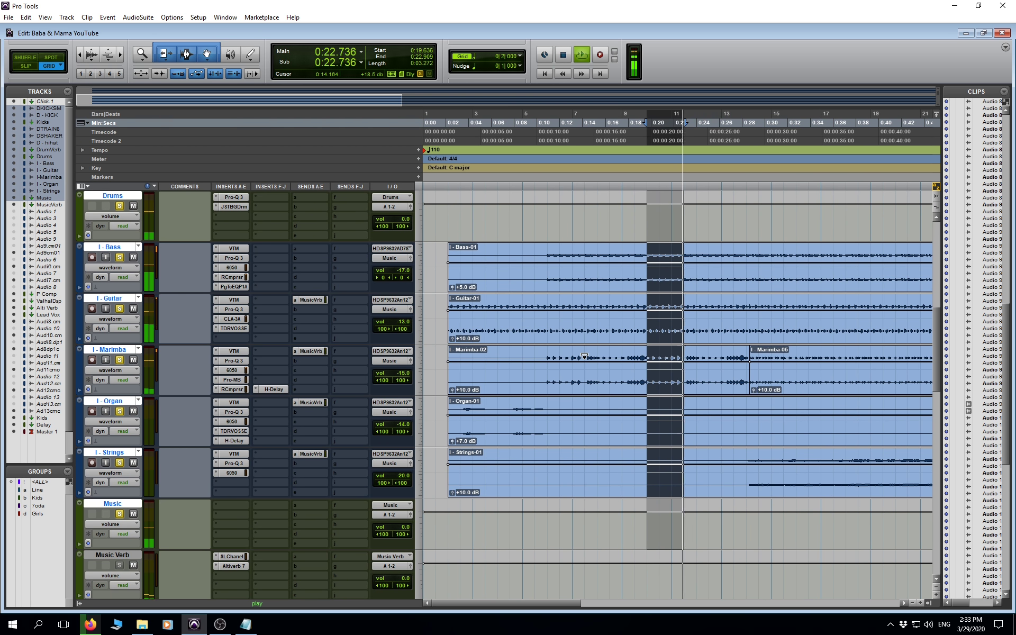
{"action": "key", "text": "space"}
{"action": "scroll", "coordinate": [567, 411], "scroll_direction": "down", "scroll_amount": 3}
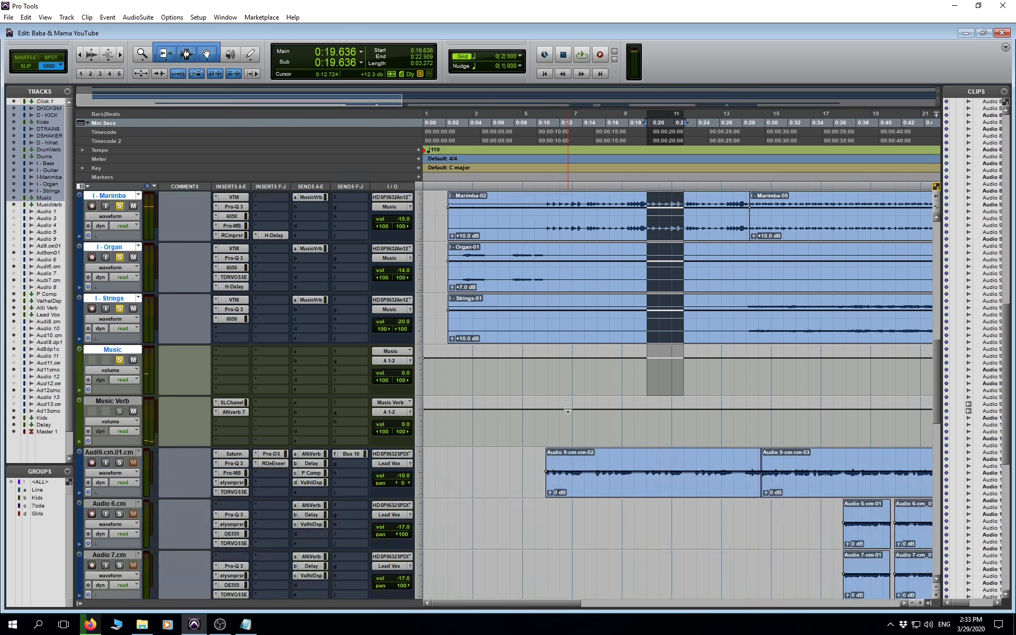
Bring up the Notepad list of song production stages and return to Pro Tools
{"action": "scroll", "coordinate": [567, 410], "scroll_direction": "down", "scroll_amount": 8}
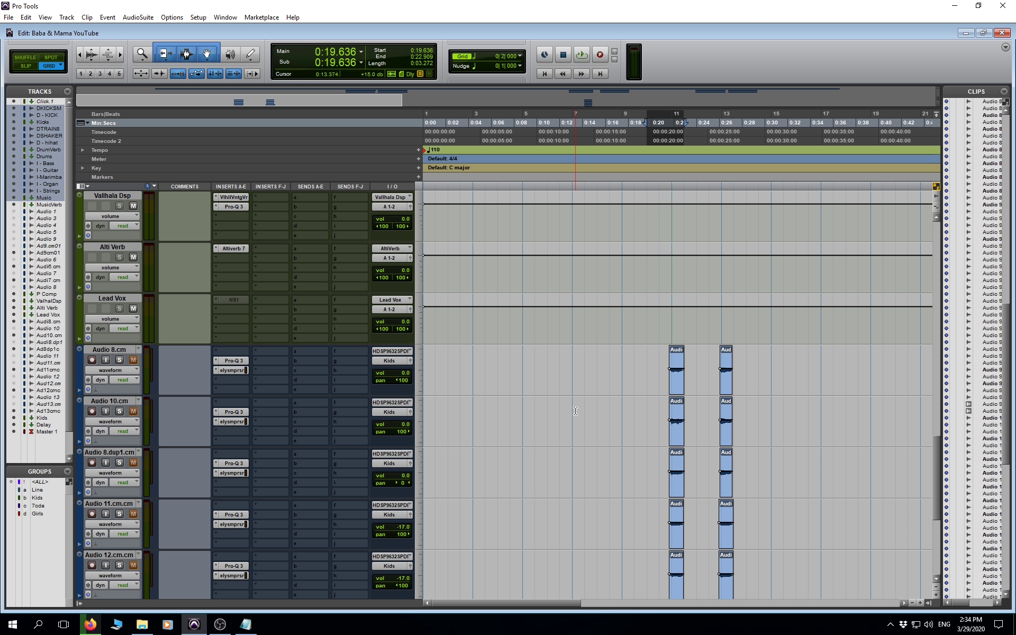
{"action": "key", "text": "alt+Tab"}
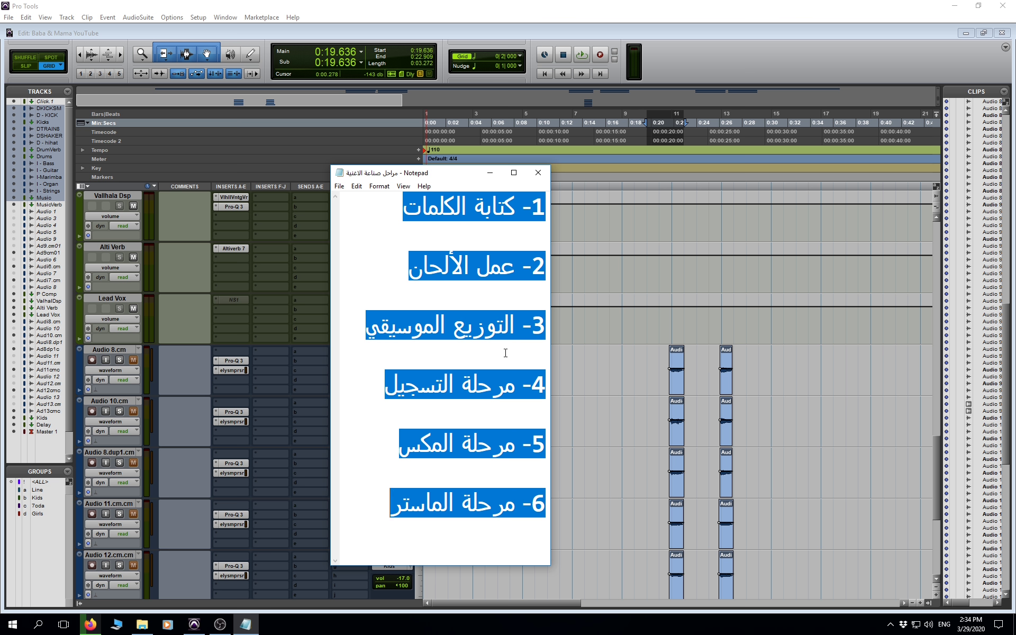
{"action": "left_click", "coordinate": [746, 65]}
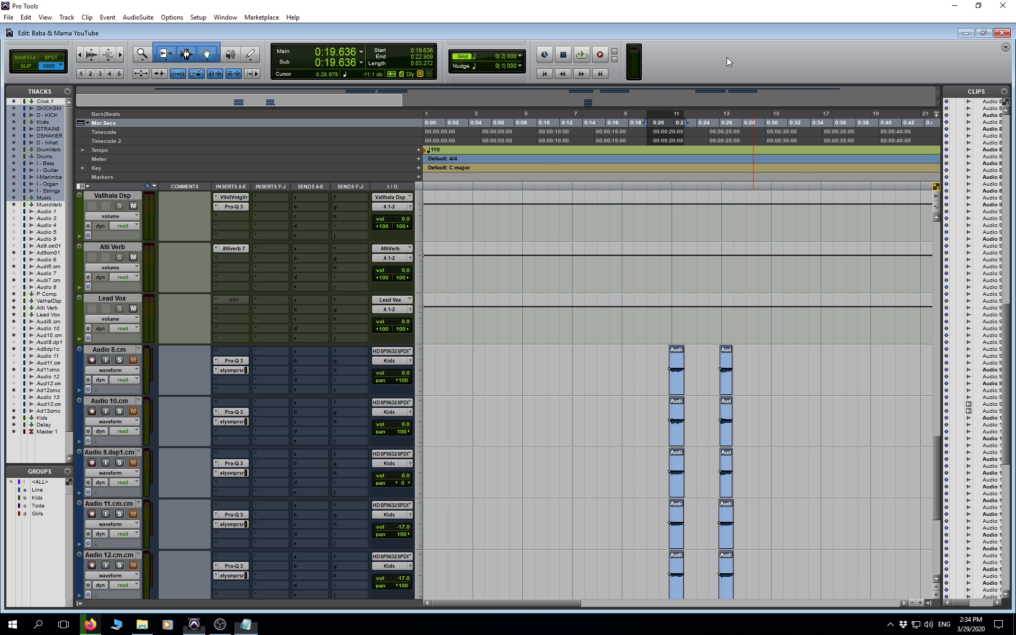
Clear the solo from the music tracks and audition the lead vocal track Audi9.cm.01.cm on its own
{"action": "scroll", "coordinate": [572, 426], "scroll_direction": "up", "scroll_amount": 3}
{"action": "scroll", "coordinate": [572, 427], "scroll_direction": "up", "scroll_amount": 6}
{"action": "scroll", "coordinate": [572, 426], "scroll_direction": "down", "scroll_amount": 1}
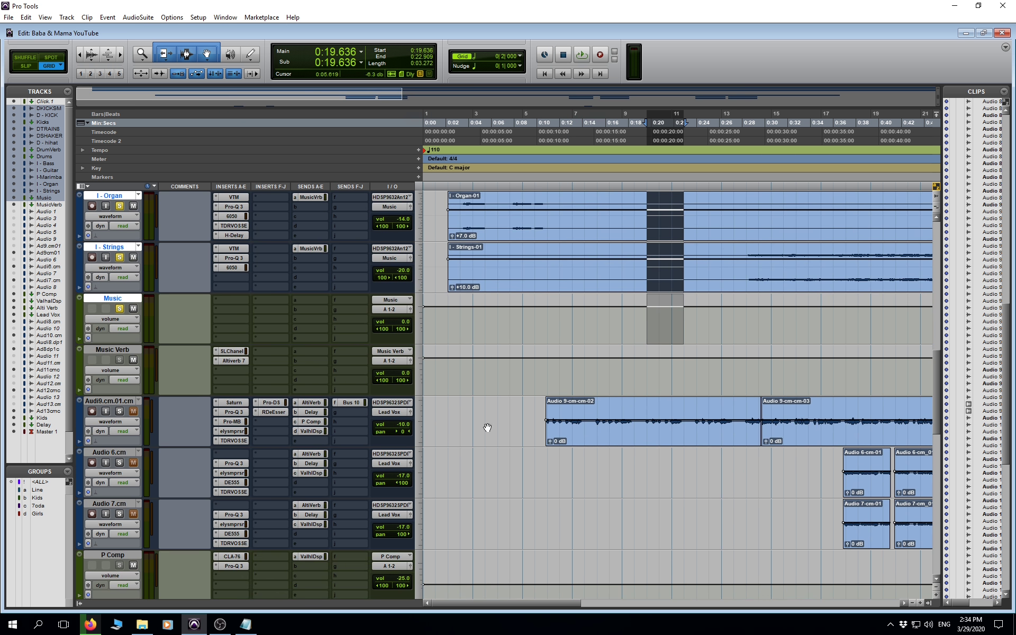
{"action": "left_click", "coordinate": [119, 310]}
{"action": "left_click", "coordinate": [119, 400]}
{"action": "left_click", "coordinate": [120, 413]}
{"action": "key", "text": "space"}
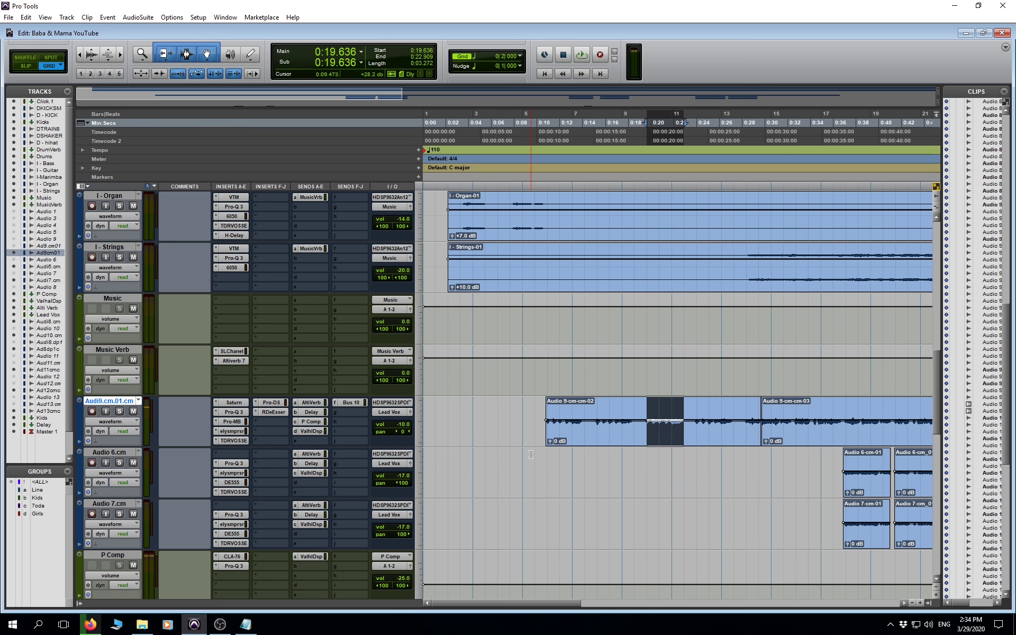
Solo the I - Guitar track, play the selected range, and clear the guitar's solo
{"action": "scroll", "coordinate": [531, 454], "scroll_direction": "down", "scroll_amount": 4}
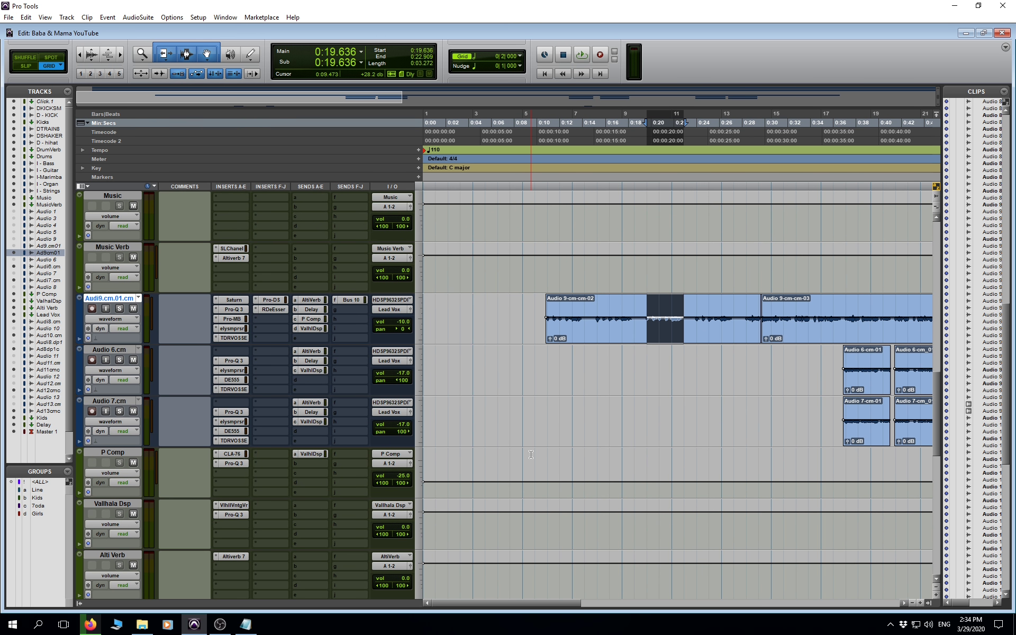
{"action": "scroll", "coordinate": [531, 454], "scroll_direction": "up", "scroll_amount": 10}
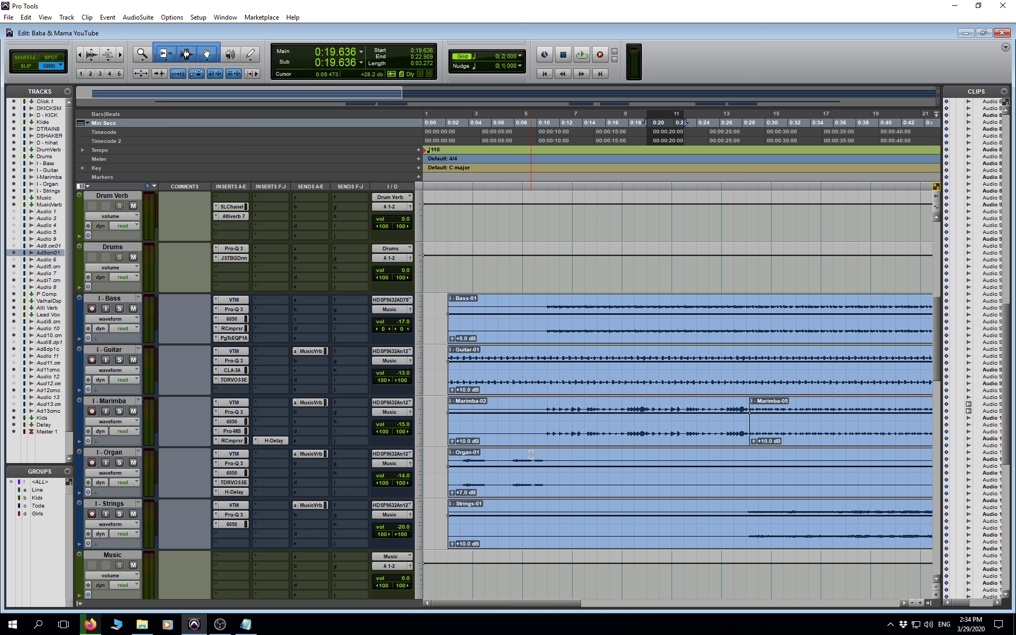
{"action": "scroll", "coordinate": [531, 454], "scroll_direction": "up", "scroll_amount": 1}
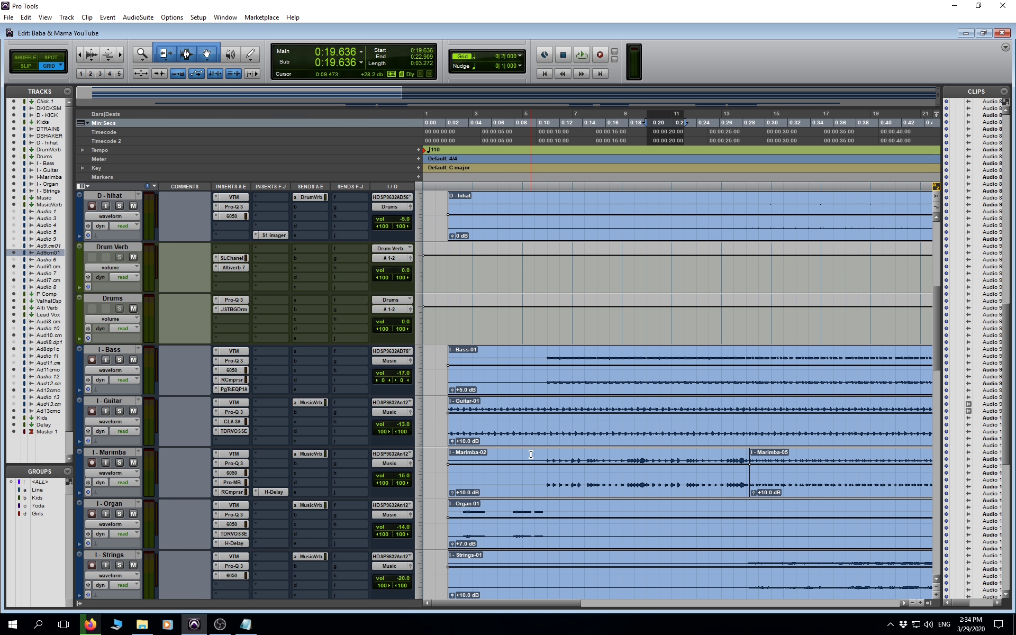
{"action": "scroll", "coordinate": [531, 454], "scroll_direction": "up", "scroll_amount": 1}
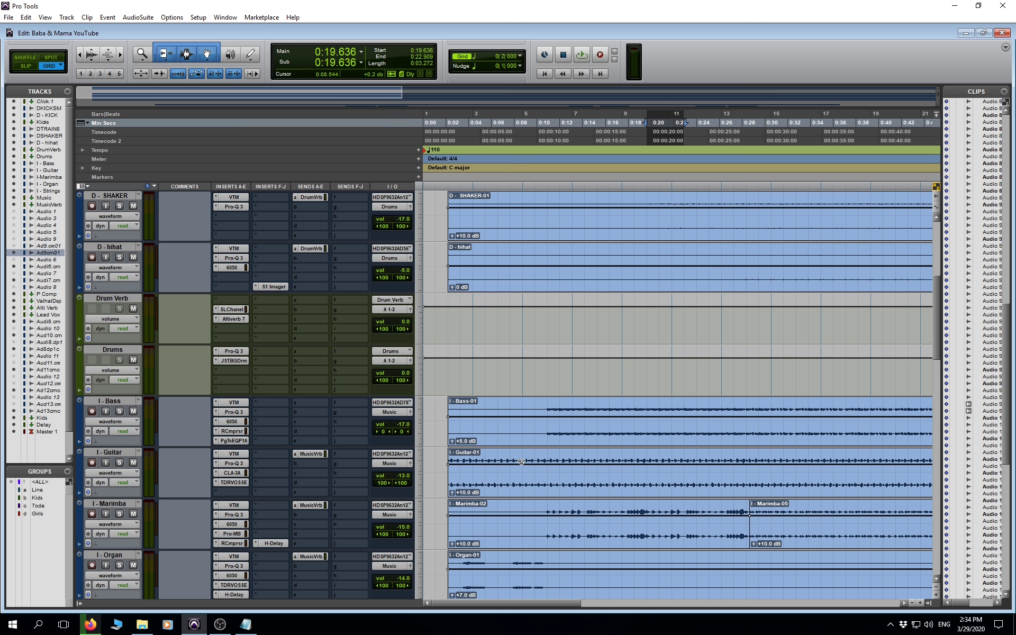
{"action": "scroll", "coordinate": [527, 431], "scroll_direction": "down", "scroll_amount": 2}
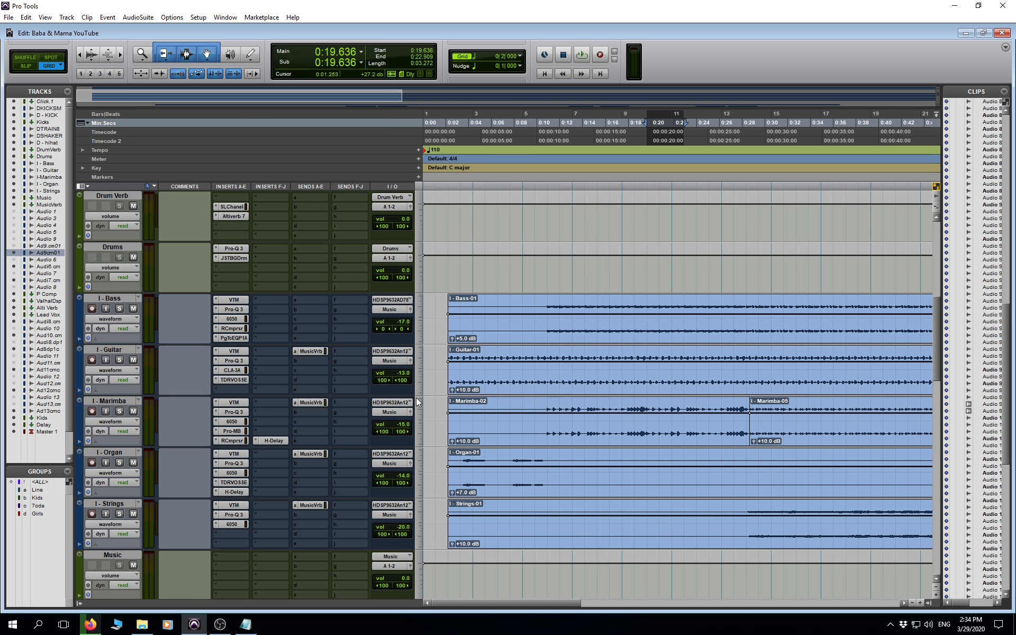
{"action": "left_click", "coordinate": [118, 352]}
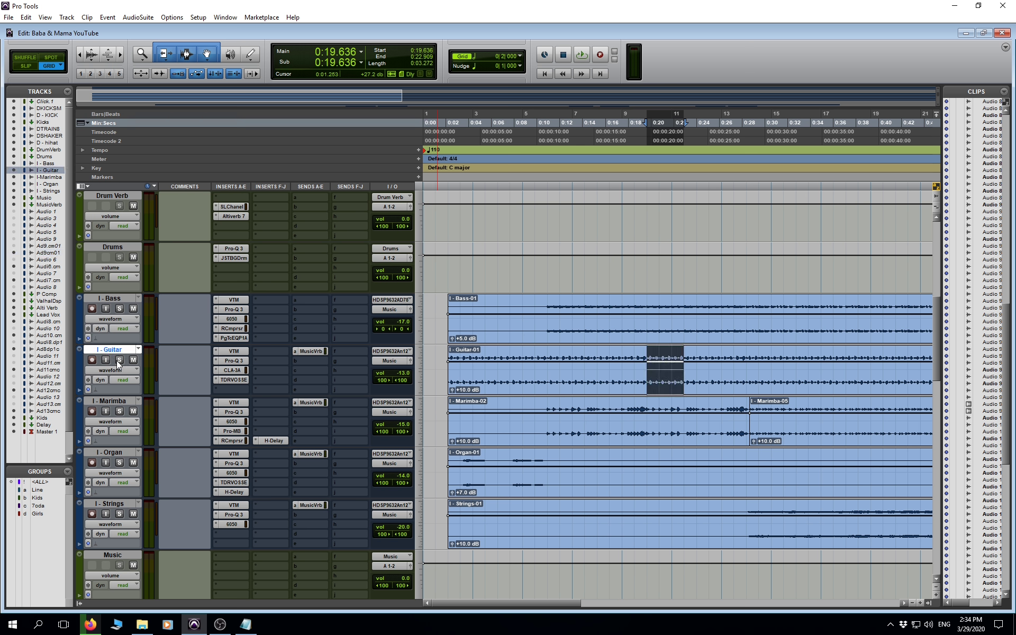
{"action": "left_click", "coordinate": [118, 360]}
{"action": "key", "text": "space"}
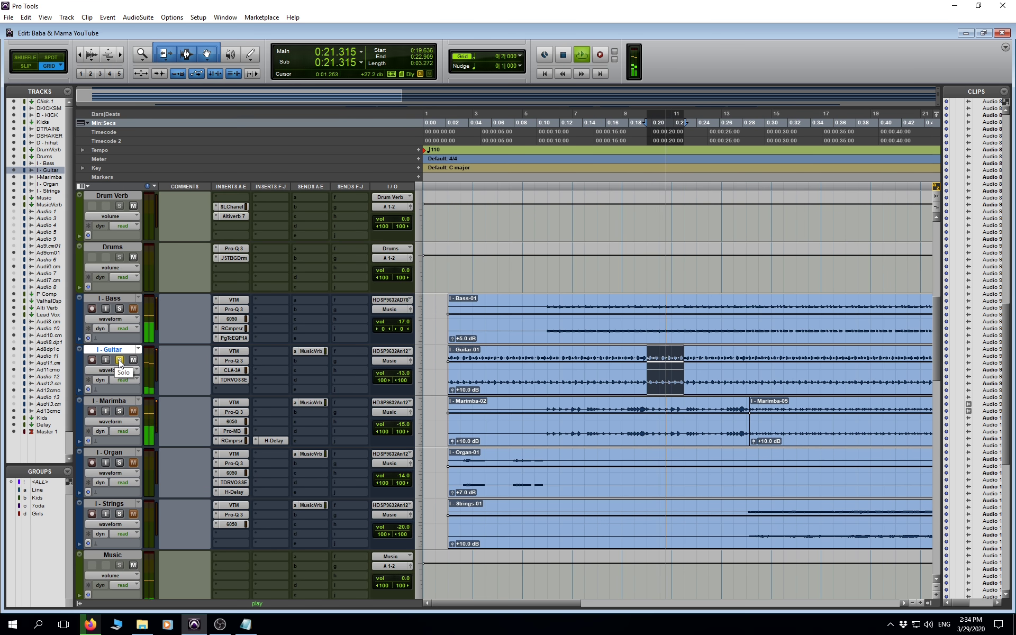
{"action": "key", "text": "space"}
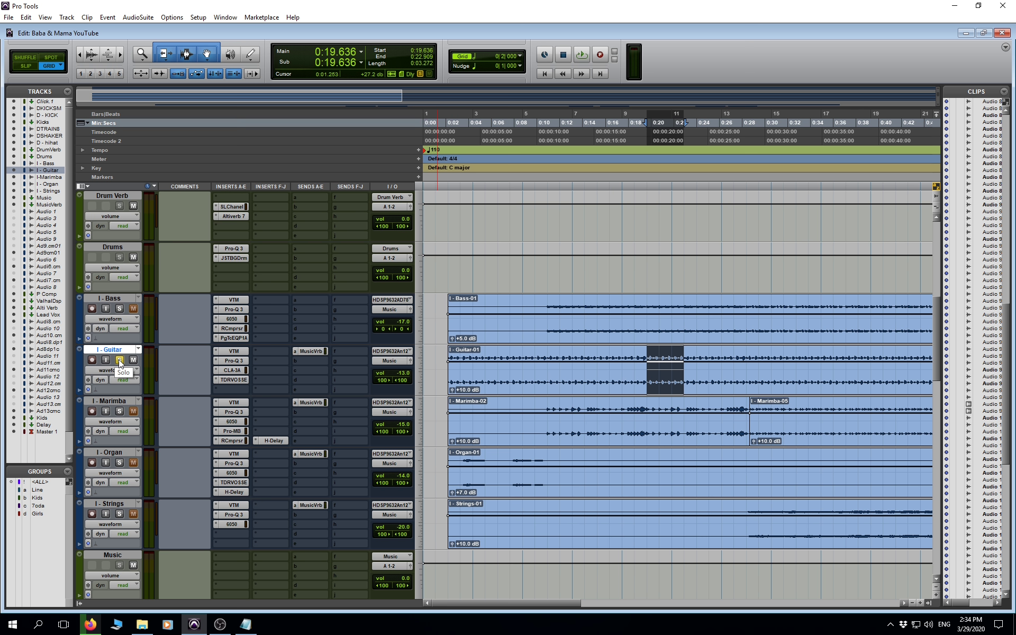
{"action": "scroll", "coordinate": [120, 363], "scroll_direction": "down", "scroll_amount": 2}
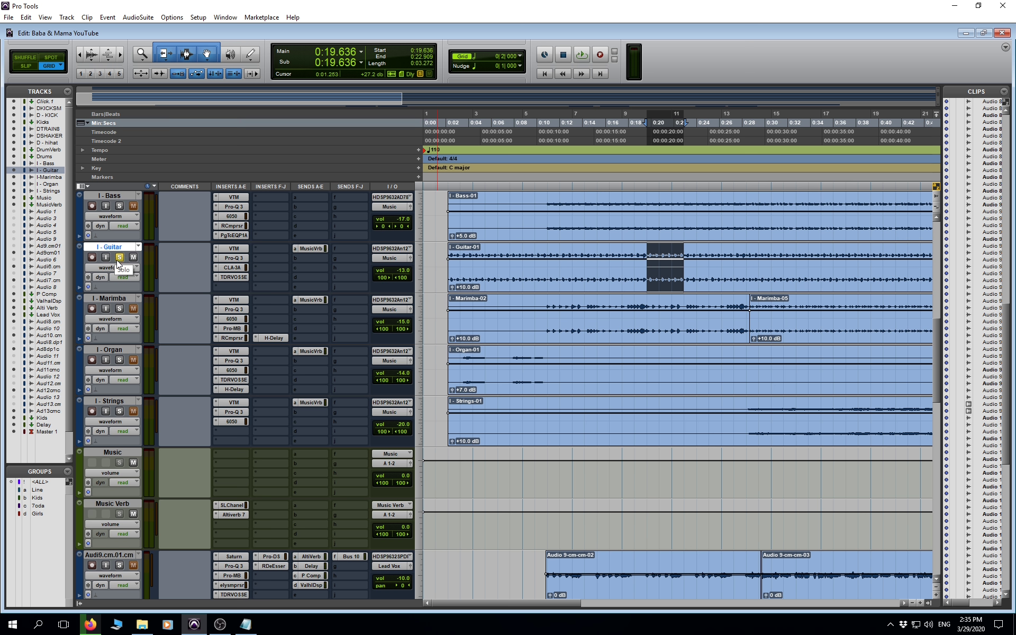
{"action": "left_click", "coordinate": [117, 260]}
Select all the tracks from Delay up to D - KICKSMACKY, leaving out Master 1 and Click 1
{"action": "scroll", "coordinate": [159, 423], "scroll_direction": "down", "scroll_amount": 1}
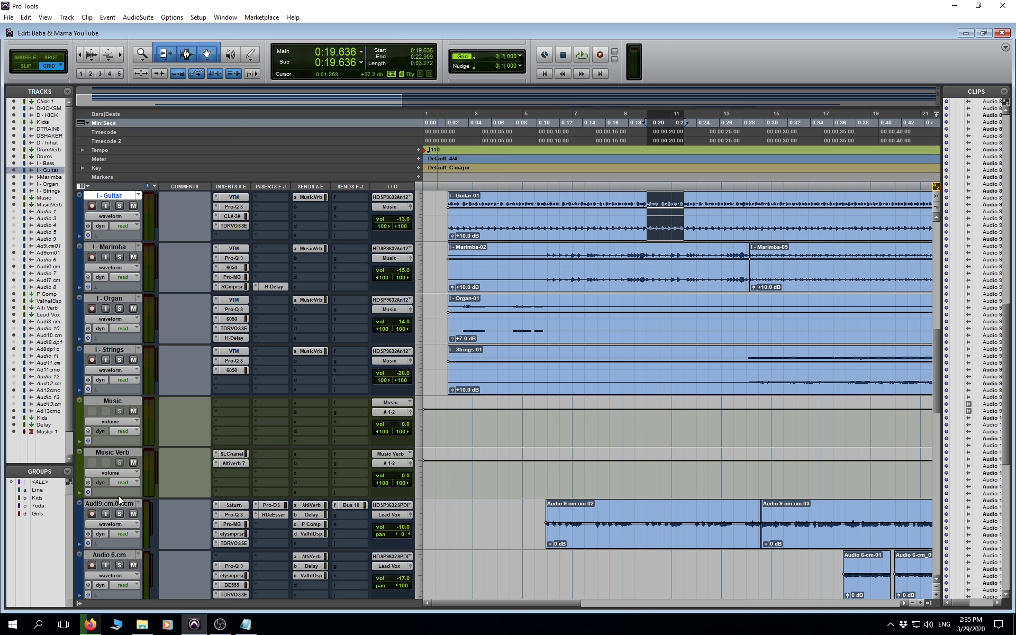
{"action": "scroll", "coordinate": [115, 502], "scroll_direction": "down", "scroll_amount": 10}
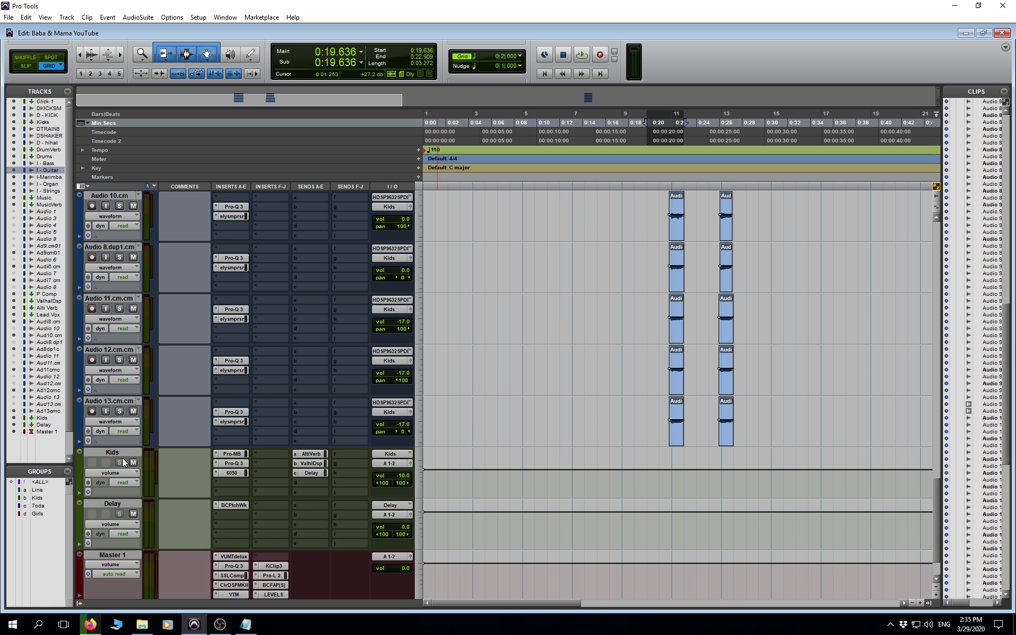
{"action": "left_click", "coordinate": [116, 504]}
{"action": "scroll", "coordinate": [115, 460], "scroll_direction": "up", "scroll_amount": 10}
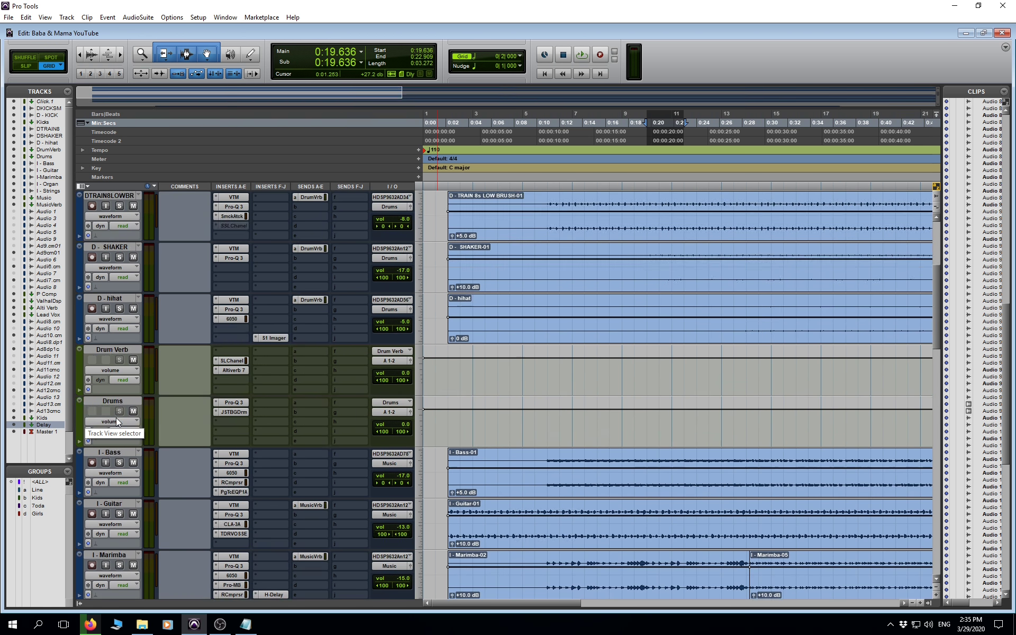
{"action": "scroll", "coordinate": [116, 418], "scroll_direction": "up", "scroll_amount": 3}
{"action": "left_click", "coordinate": [122, 247], "text": "shift"}
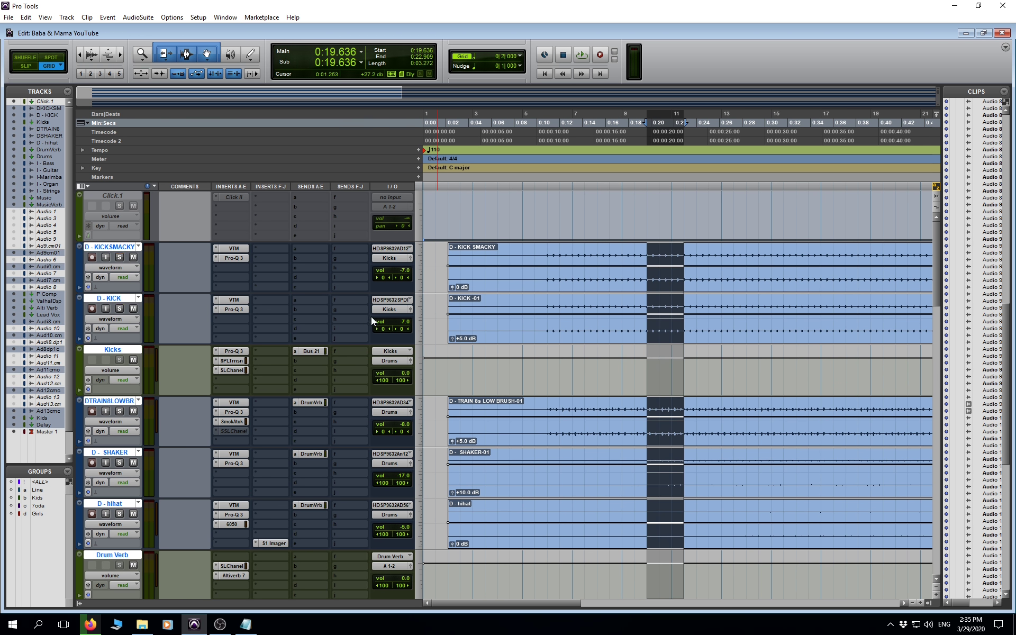
Play the selected range to compare the selected tracks with their inserts bypassed and with them active
{"action": "scroll", "coordinate": [368, 317], "scroll_direction": "down", "scroll_amount": 3}
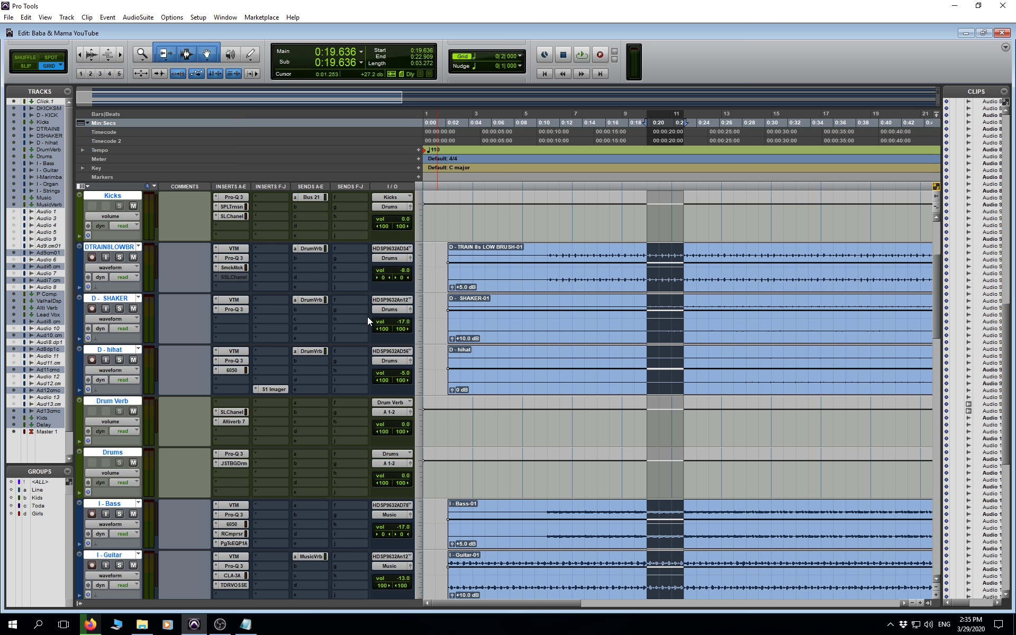
{"action": "scroll", "coordinate": [368, 316], "scroll_direction": "down", "scroll_amount": 6}
{"action": "scroll", "coordinate": [367, 347], "scroll_direction": "down", "scroll_amount": 10}
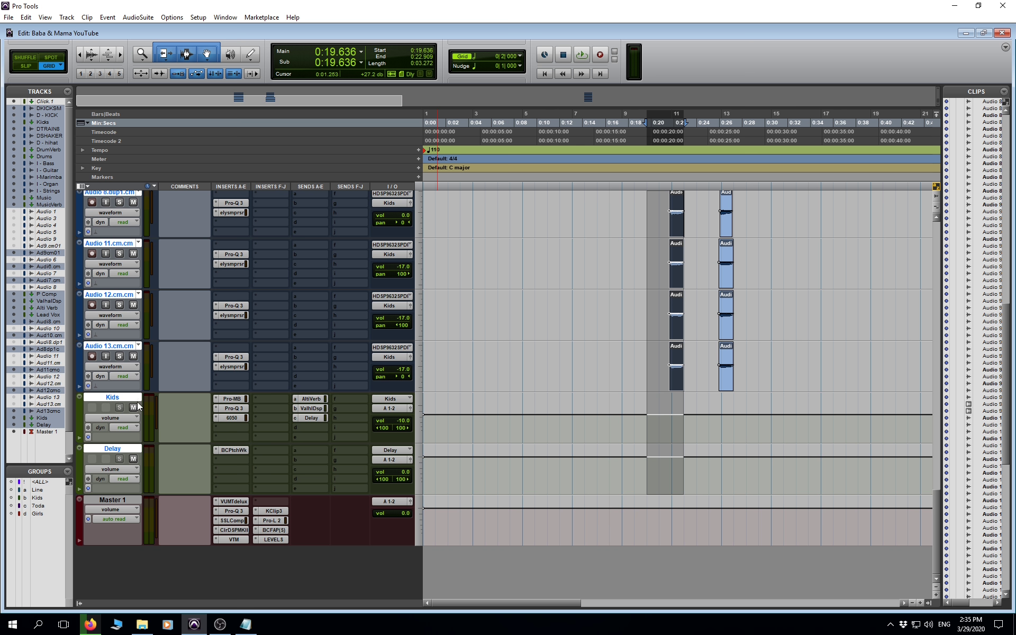
{"action": "key", "text": "space"}
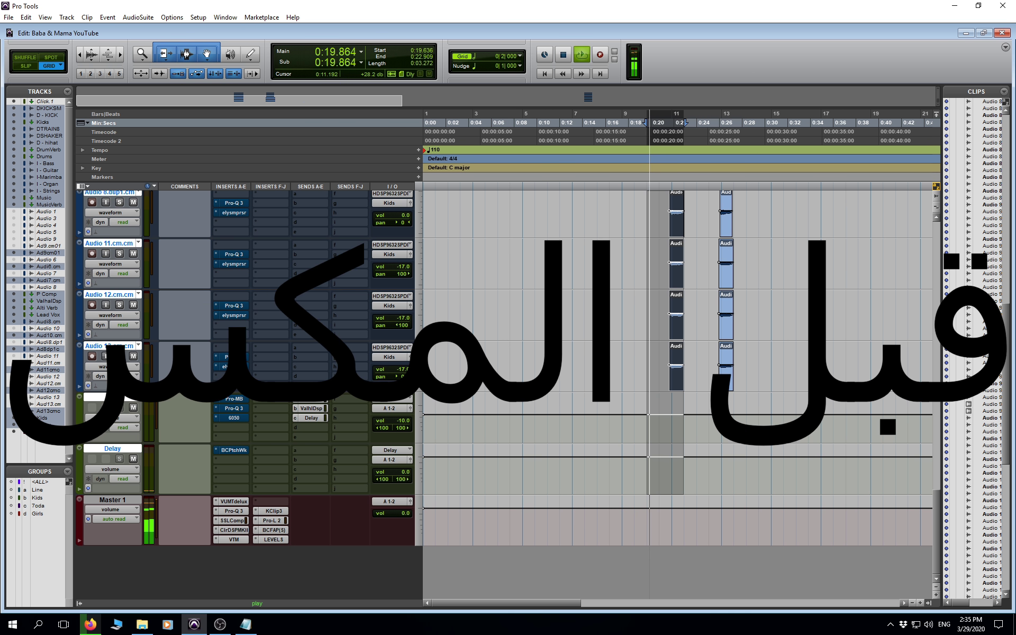
{"action": "scroll", "coordinate": [513, 353], "scroll_direction": "up", "scroll_amount": 1}
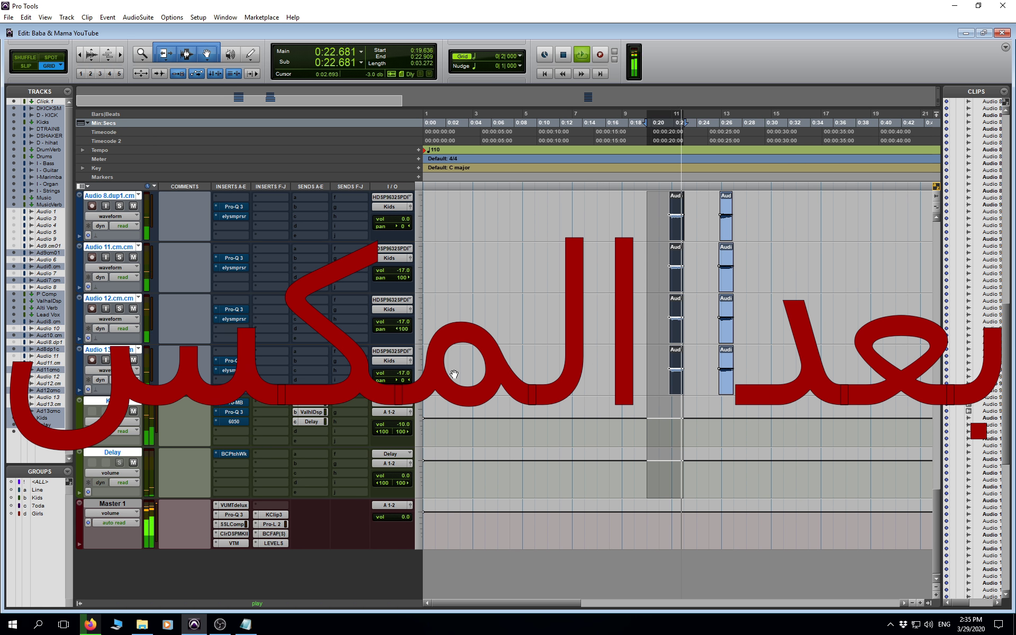
{"action": "key", "text": "shift+a"}
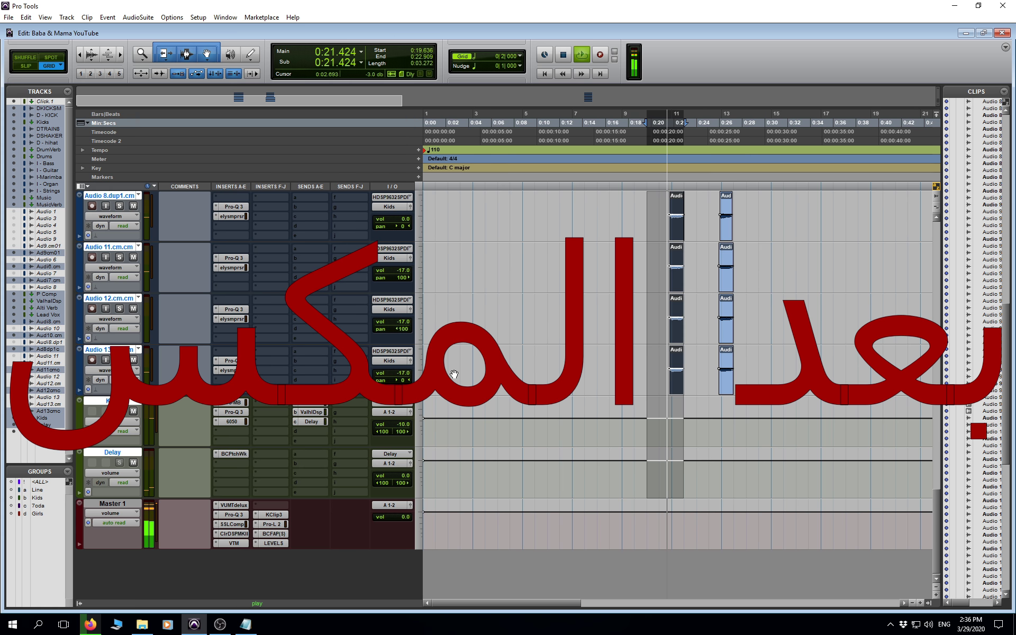
{"action": "key", "text": "space"}
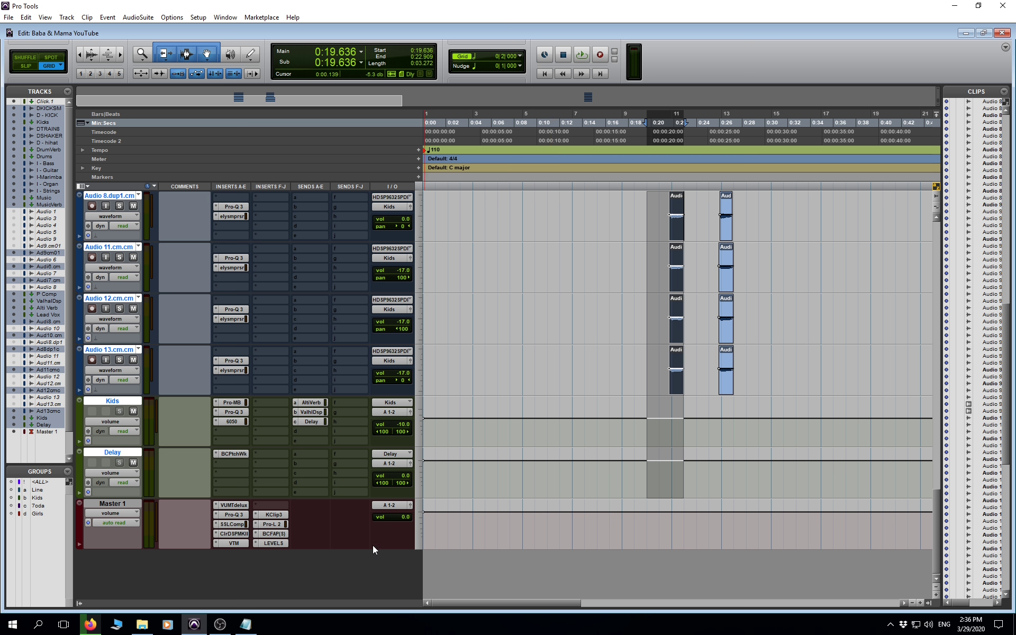
Select Master 1 and play the range while toggling bypass on its inserts from Pro-Q 3 onward, leaving them bypassed
{"action": "left_click", "coordinate": [107, 502]}
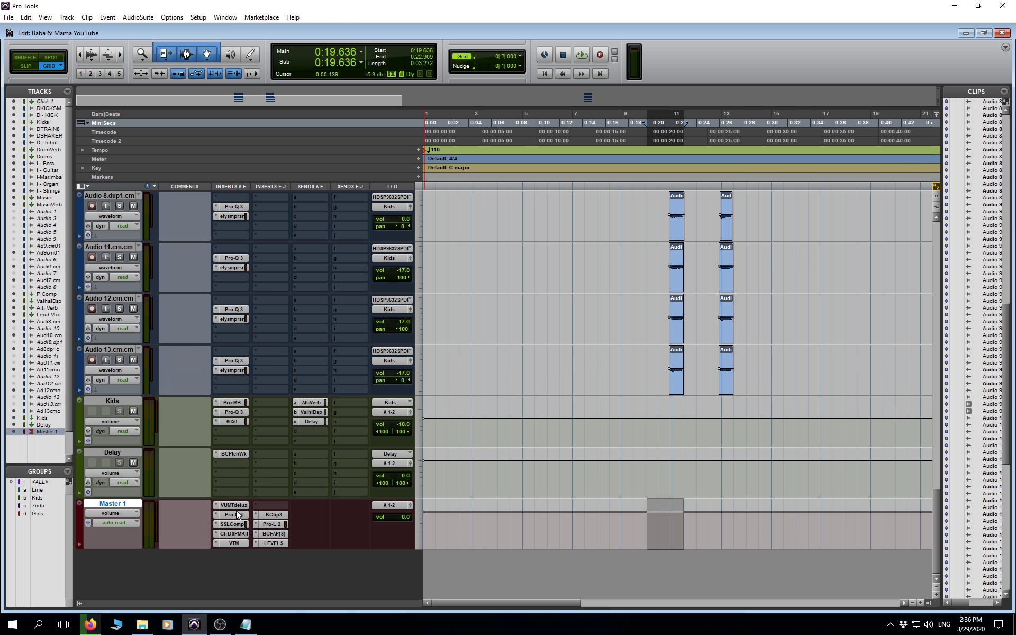
{"action": "key", "text": "space"}
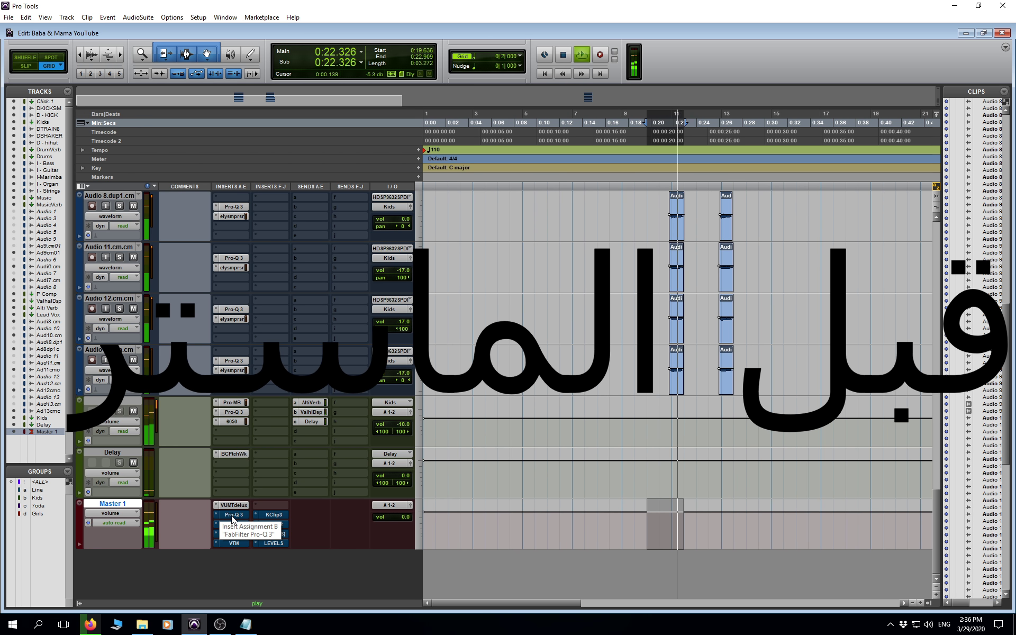
{"action": "left_click", "coordinate": [232, 517], "text": "ctrl+shift"}
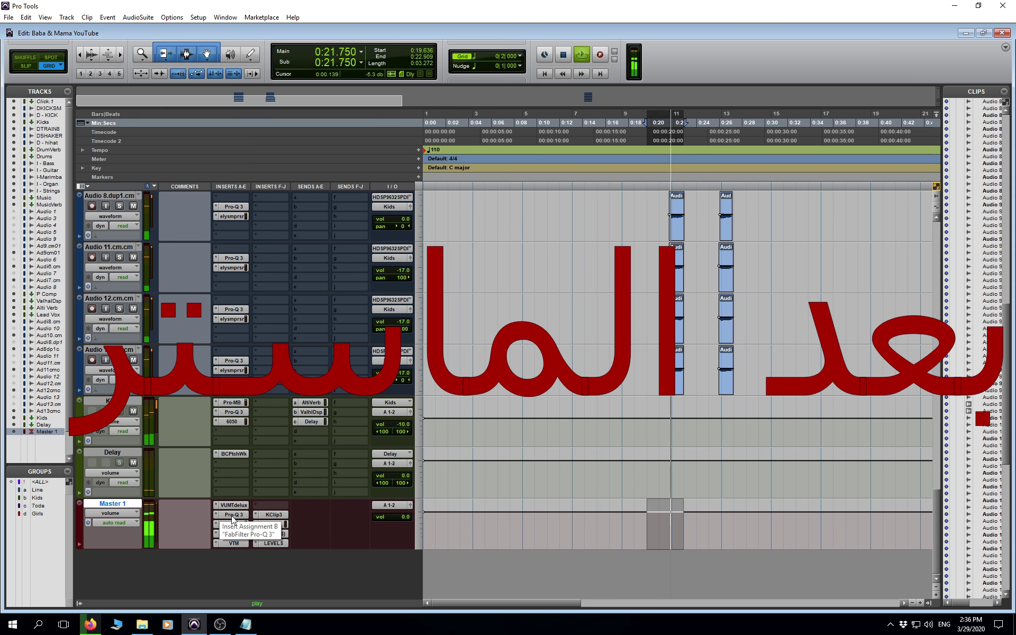
{"action": "left_click", "coordinate": [233, 518], "text": "ctrl+shift"}
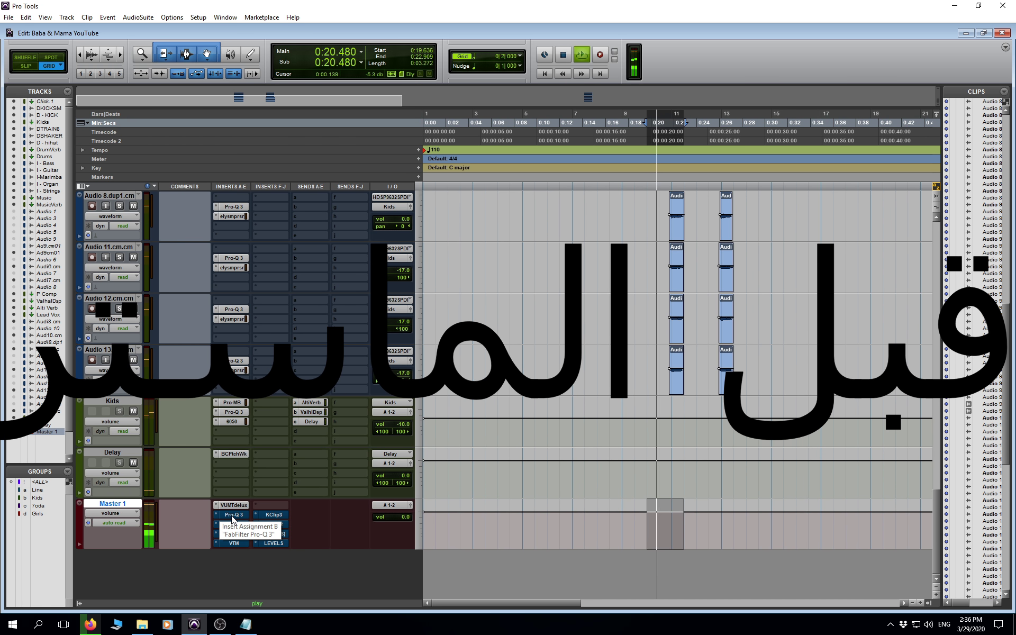
{"action": "key", "text": "space"}
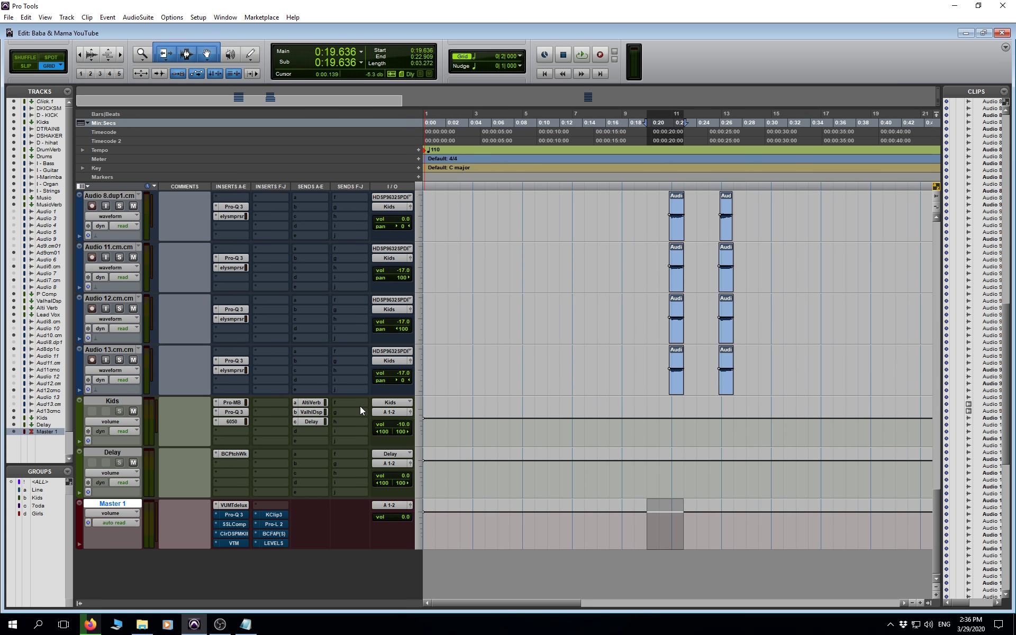
{"action": "scroll", "coordinate": [360, 410], "scroll_direction": "up", "scroll_amount": 20}
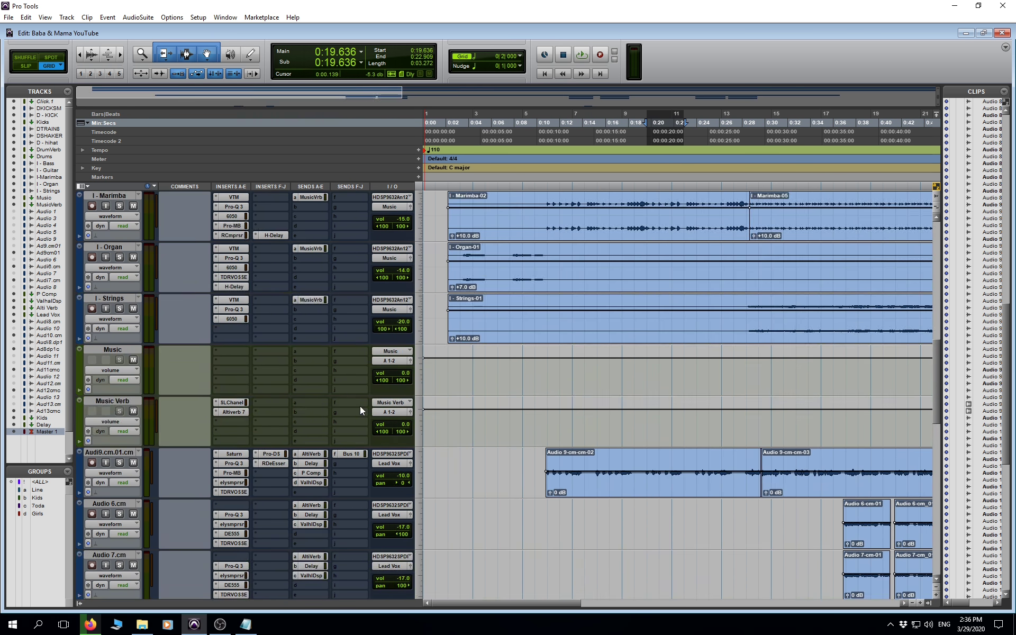
{"action": "scroll", "coordinate": [360, 410], "scroll_direction": "up", "scroll_amount": 5}
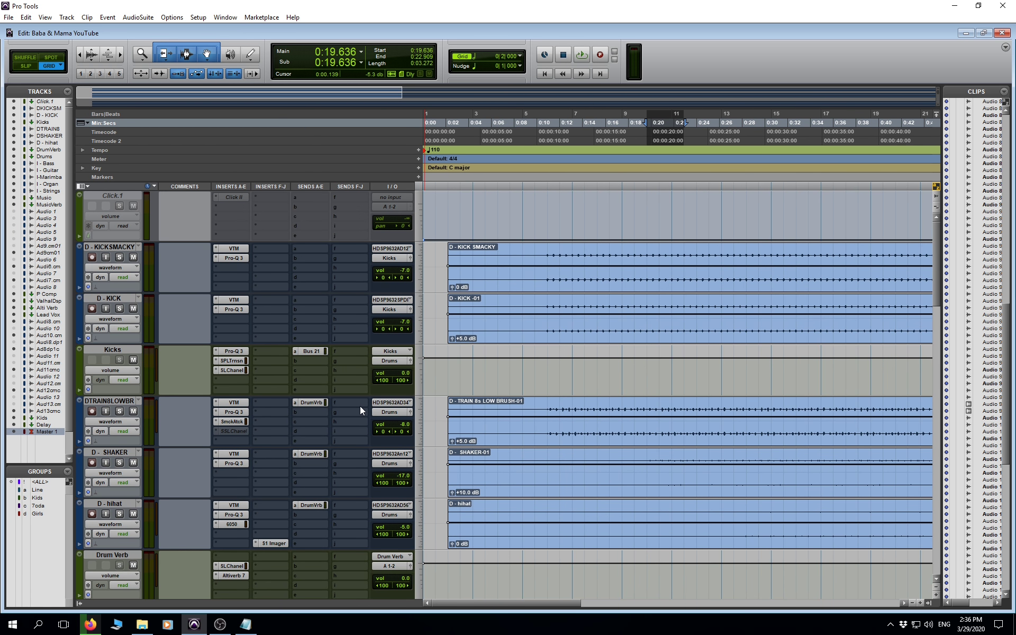
{"action": "scroll", "coordinate": [360, 411], "scroll_direction": "down", "scroll_amount": 11}
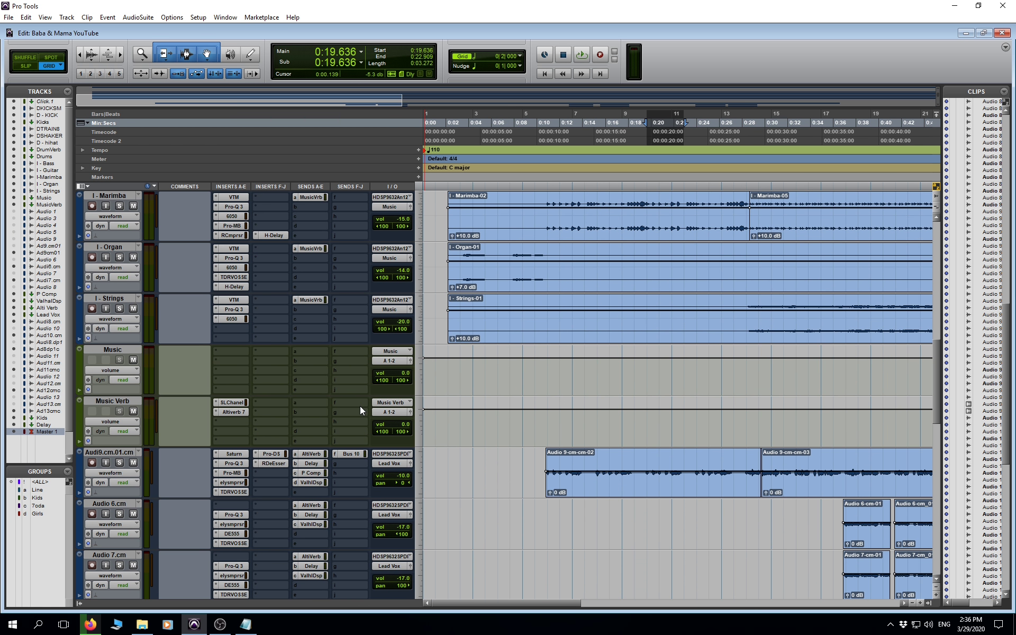
{"action": "scroll", "coordinate": [361, 410], "scroll_direction": "down", "scroll_amount": 15}
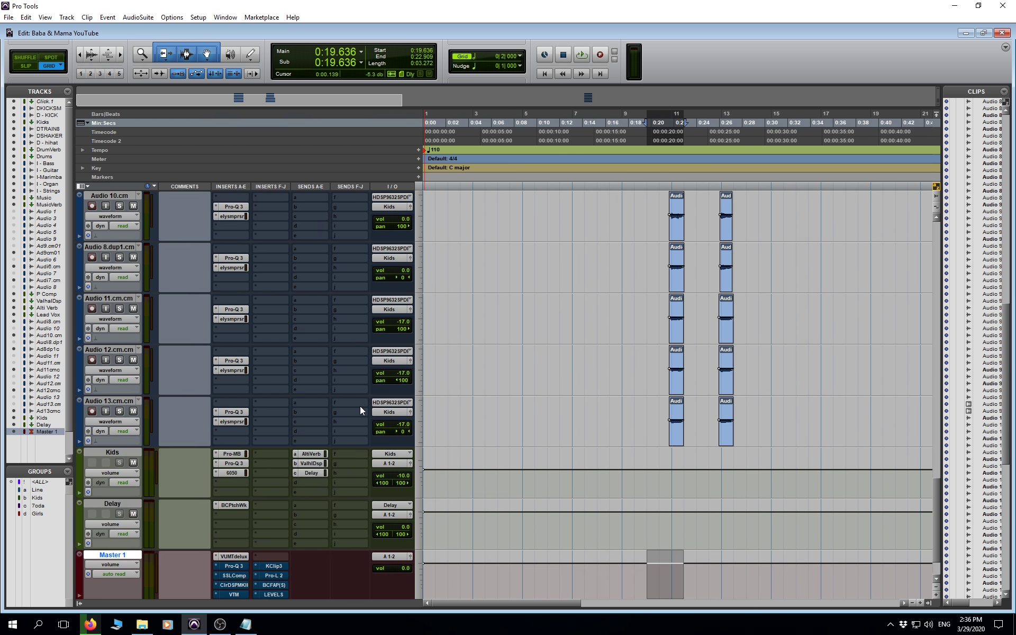
{"action": "scroll", "coordinate": [360, 410], "scroll_direction": "down", "scroll_amount": 1}
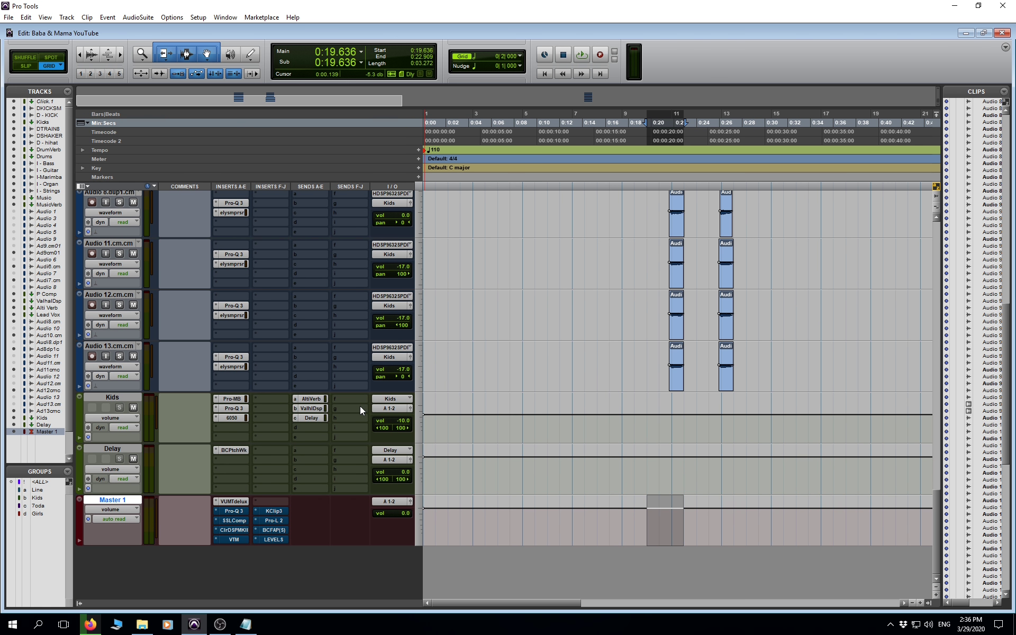